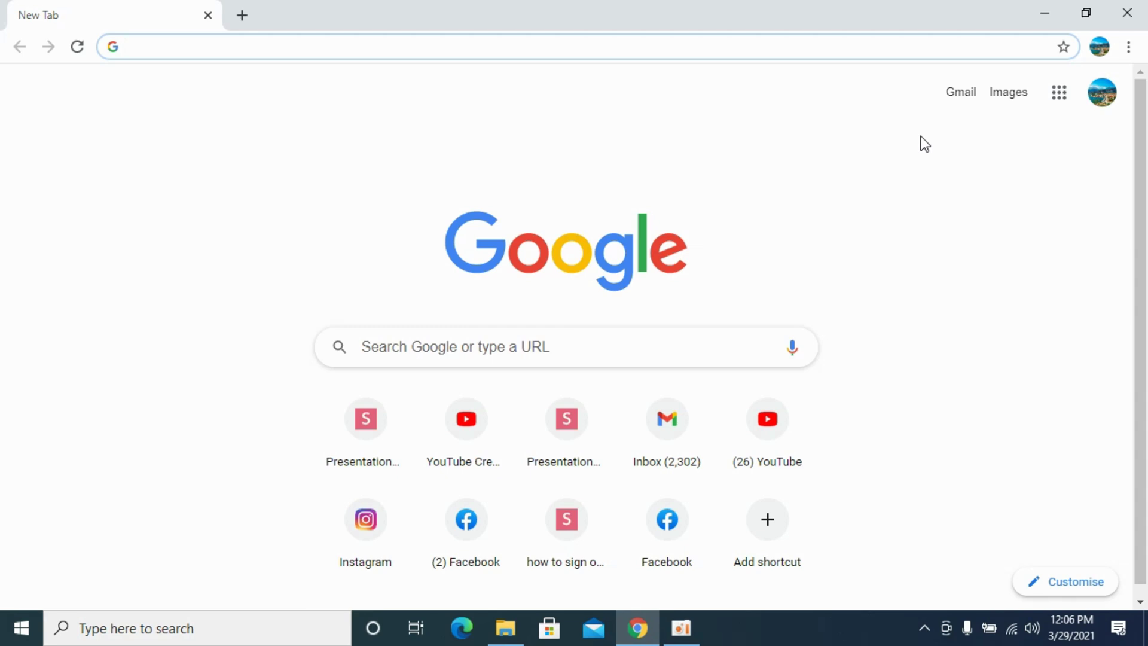
# Open Chrome's three-dot main menu over the new tab page.
pyautogui.click(1127, 47)
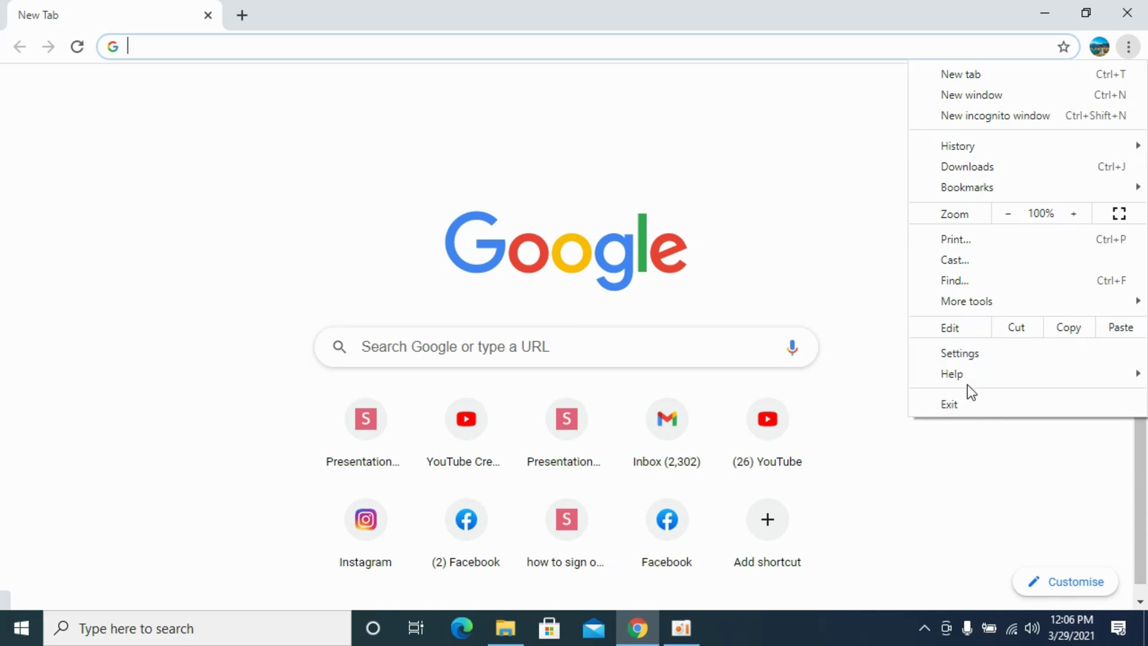
# Choose Settings from the Chrome menu to open the settings page.
pyautogui.click(982, 352)
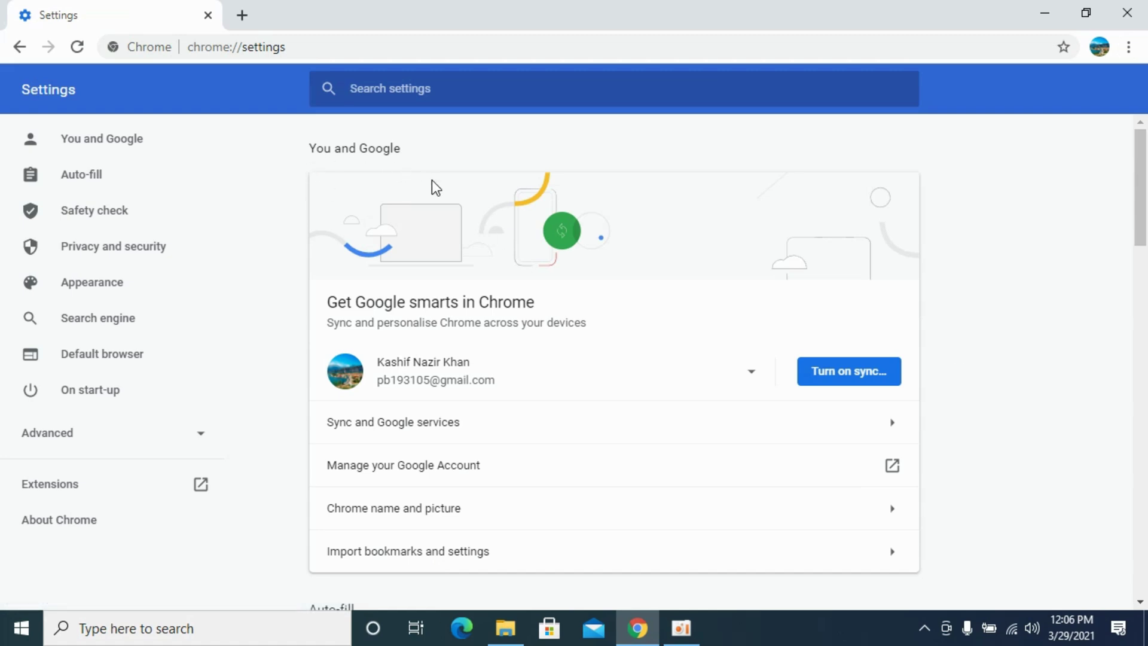
pyautogui.scroll(-6, 431, 181)
pyautogui.scroll(-3, 431, 181)
pyautogui.scroll(-5, 435, 191)
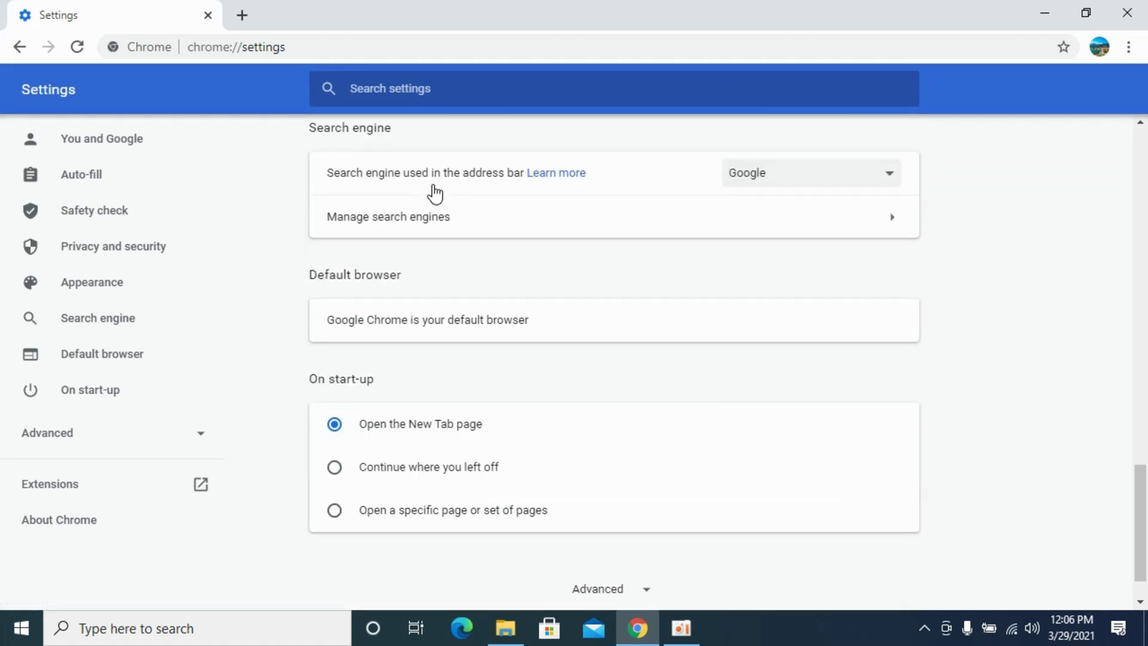
pyautogui.scroll(-2, 436, 191)
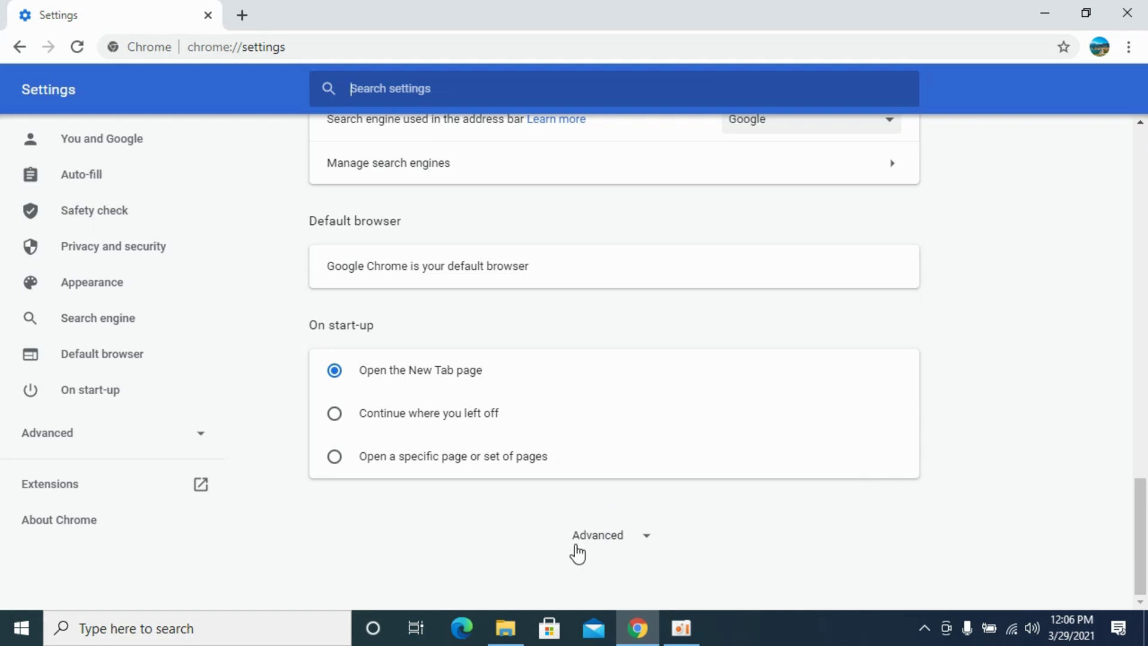
# Expand Advanced settings and the Language row to list English (UK), English (US) and English.
pyautogui.click(623, 542)
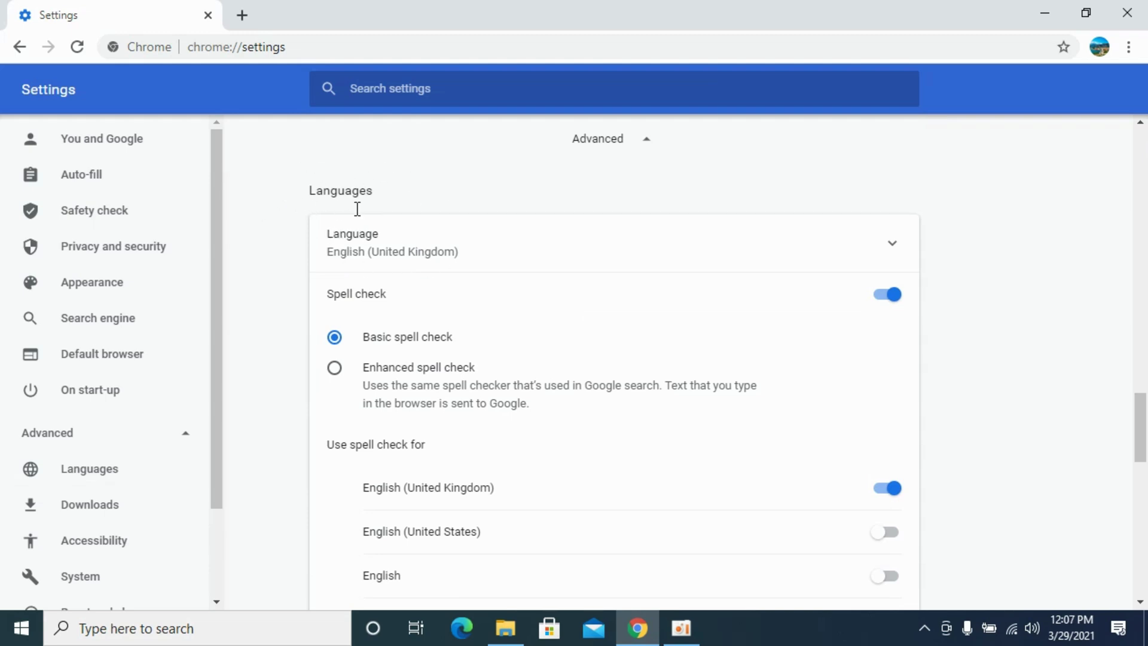
pyautogui.click(413, 256)
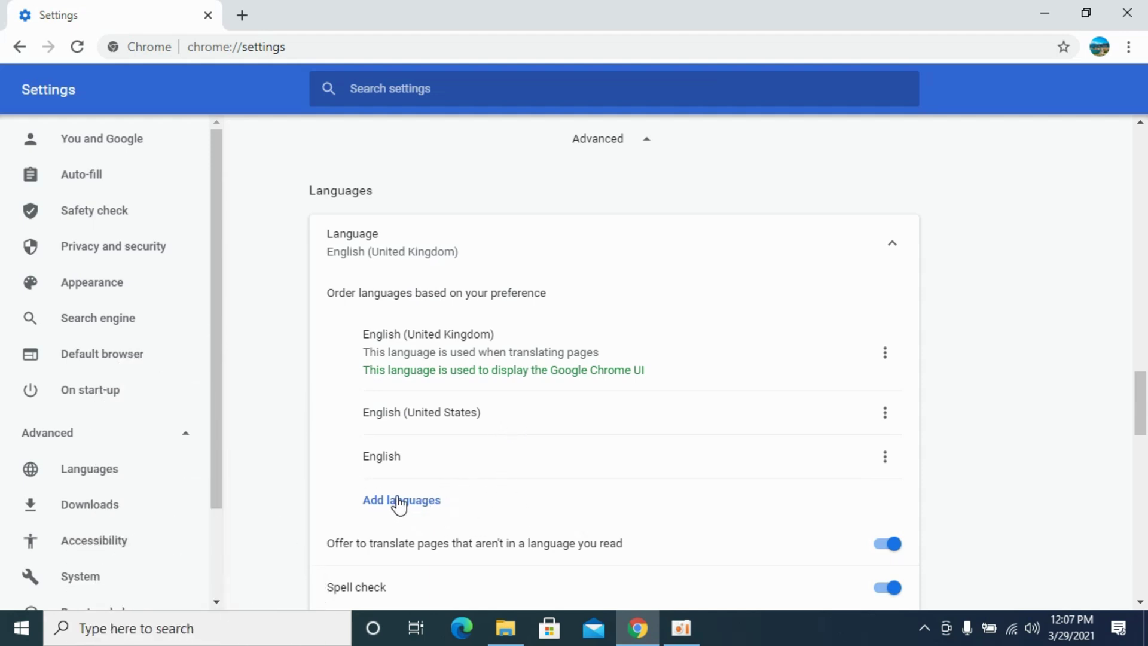
pyautogui.click(396, 500)
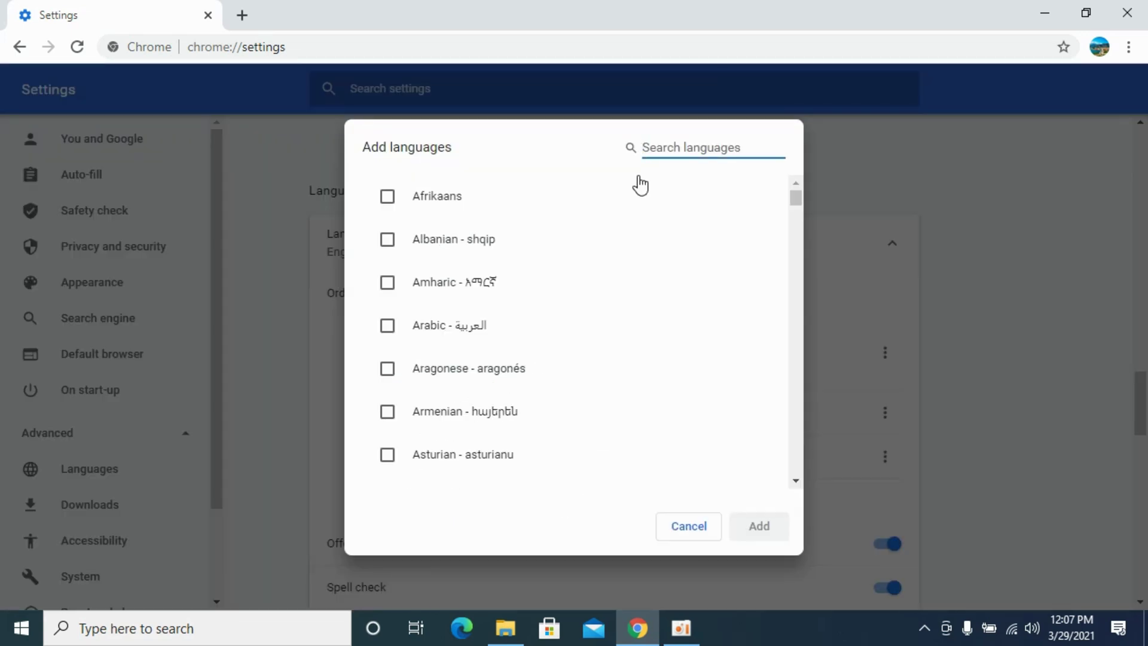
pyautogui.scroll(-2, 470, 318)
pyautogui.scroll(-3, 471, 317)
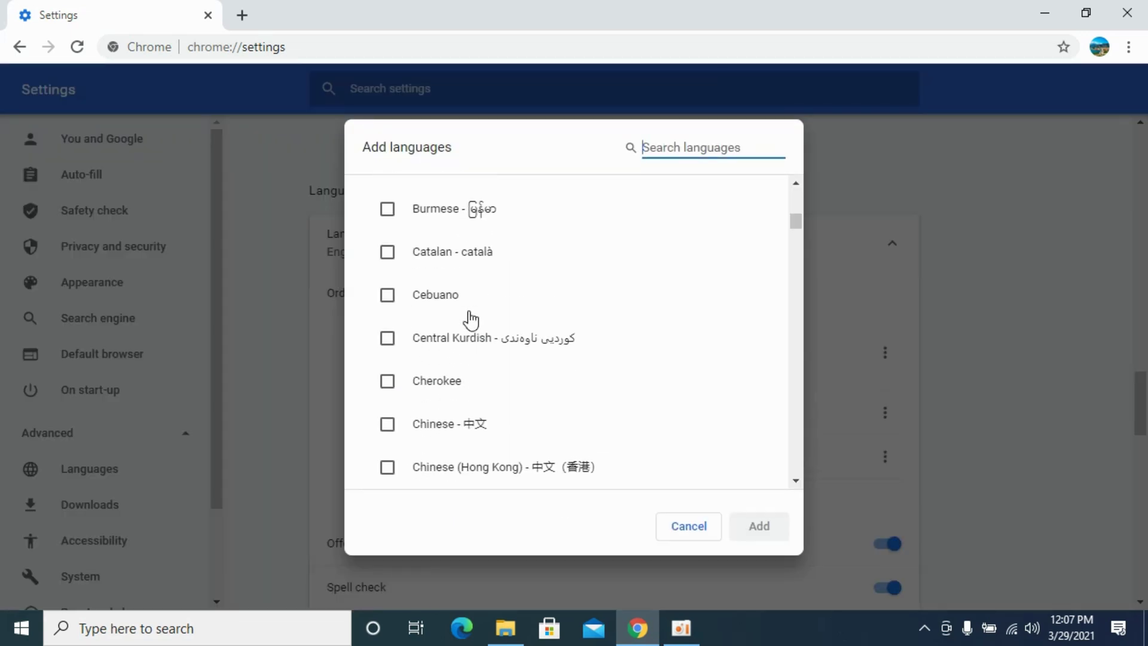
pyautogui.scroll(5, 471, 318)
pyautogui.click(684, 526)
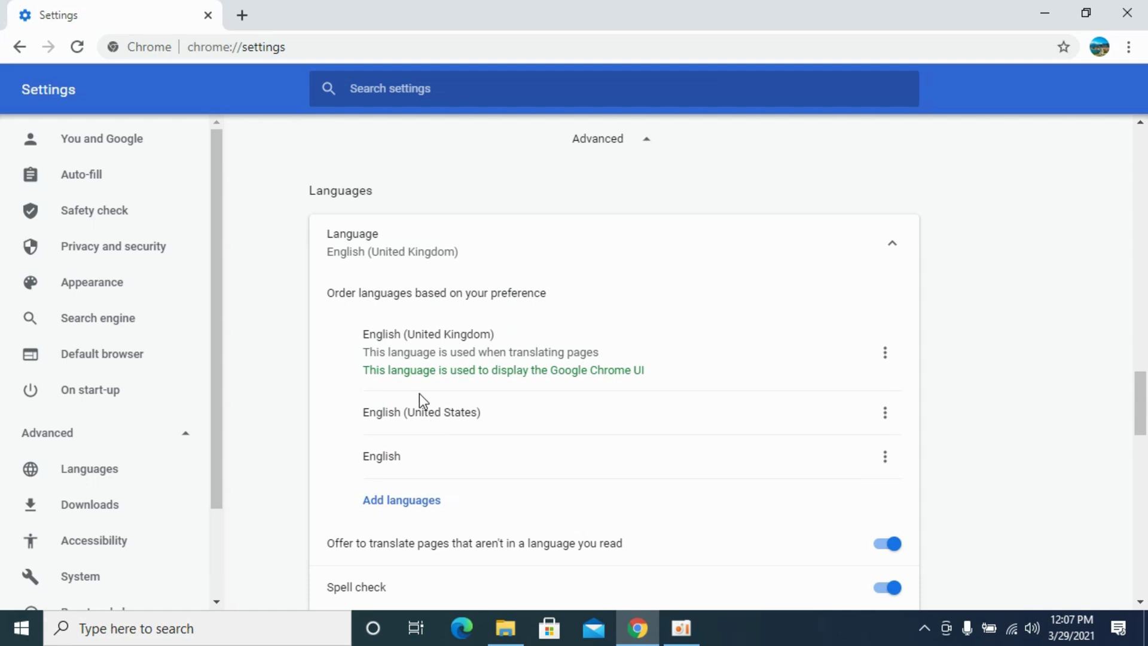